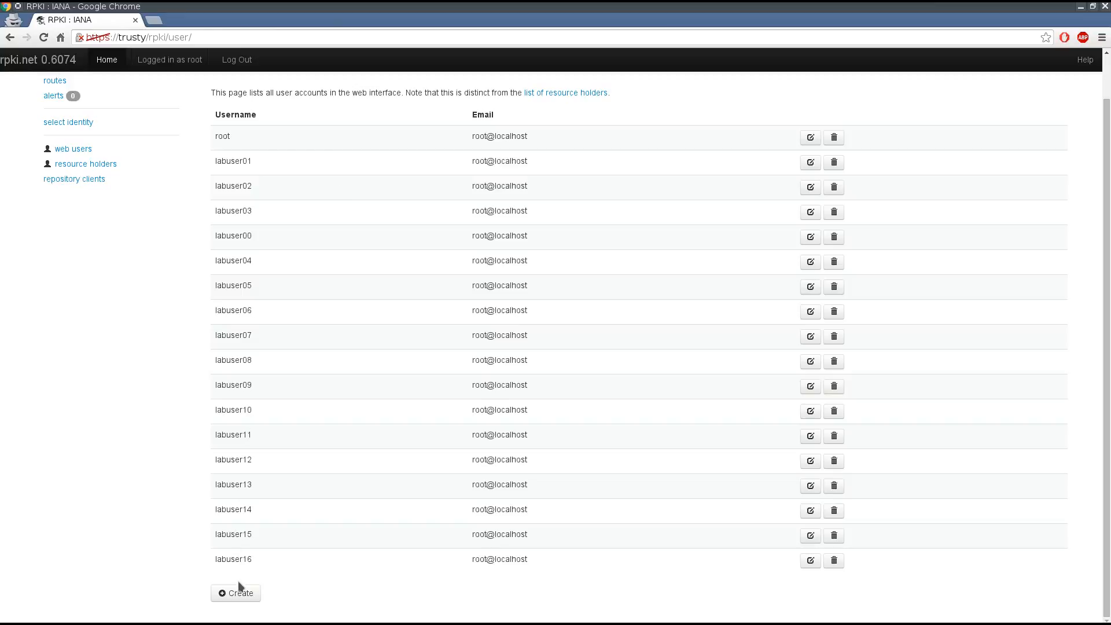
- Create a resource holder with the handle labuser42 as a child of workshop, leaving its users unselected
{"action": "scroll", "coordinate": [386, 286], "scroll_direction": "up", "scroll_amount": 1}
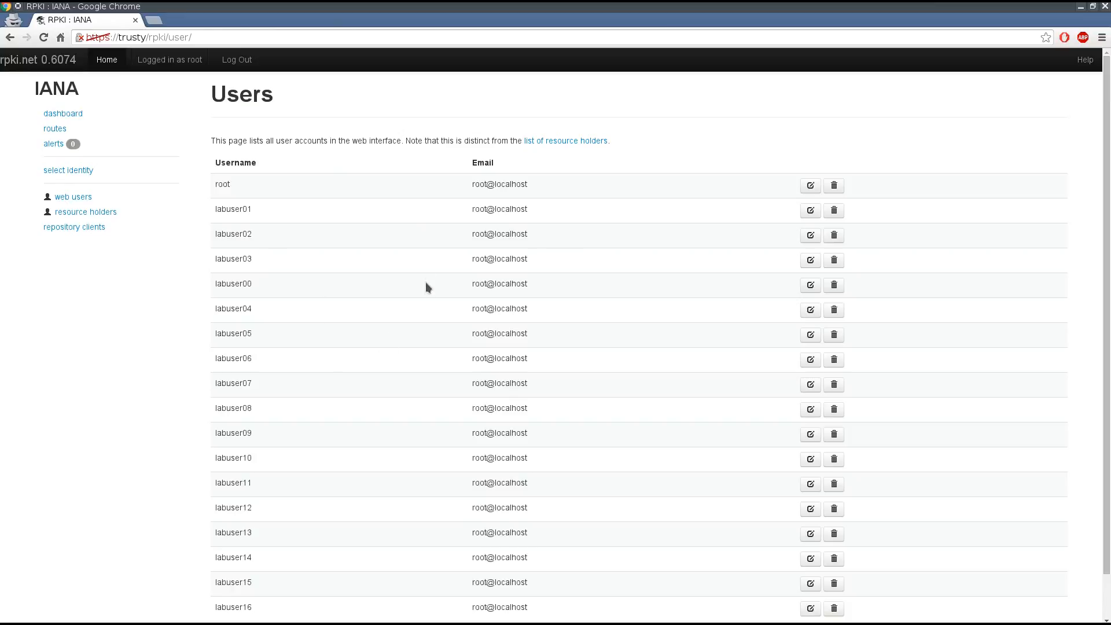
{"action": "left_click", "coordinate": [567, 140]}
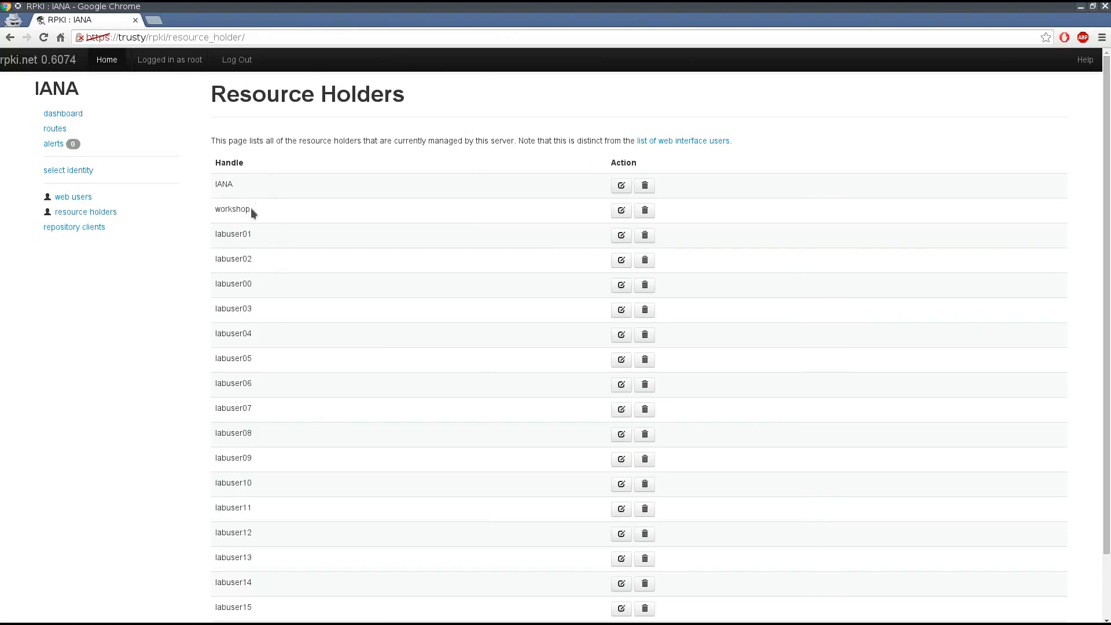
{"action": "scroll", "coordinate": [470, 233], "scroll_direction": "down", "scroll_amount": 2}
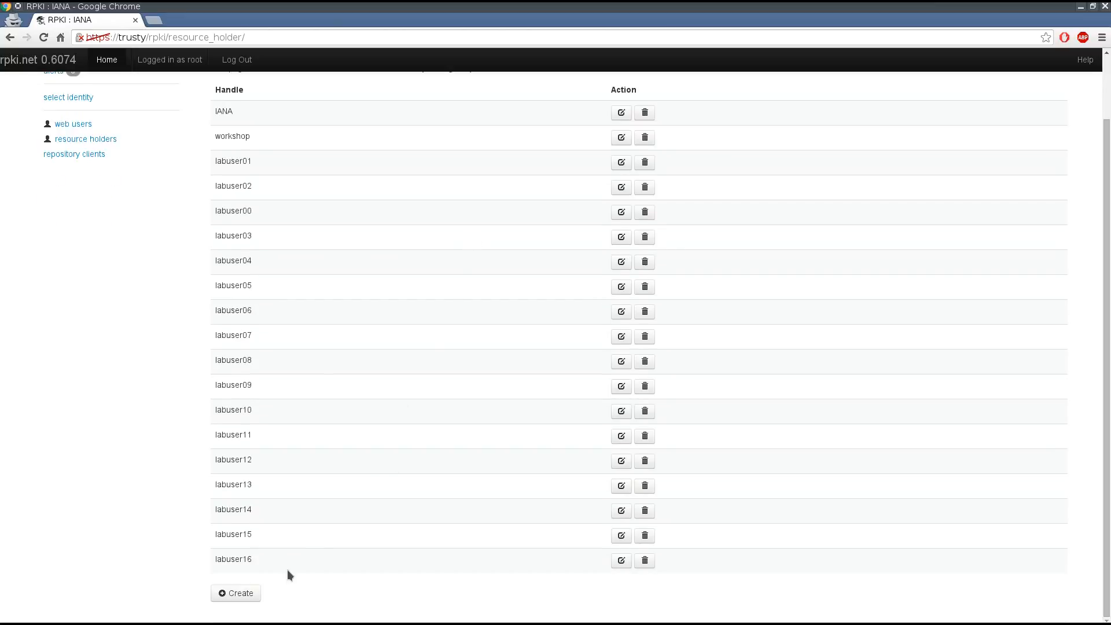
{"action": "left_click", "coordinate": [239, 593]}
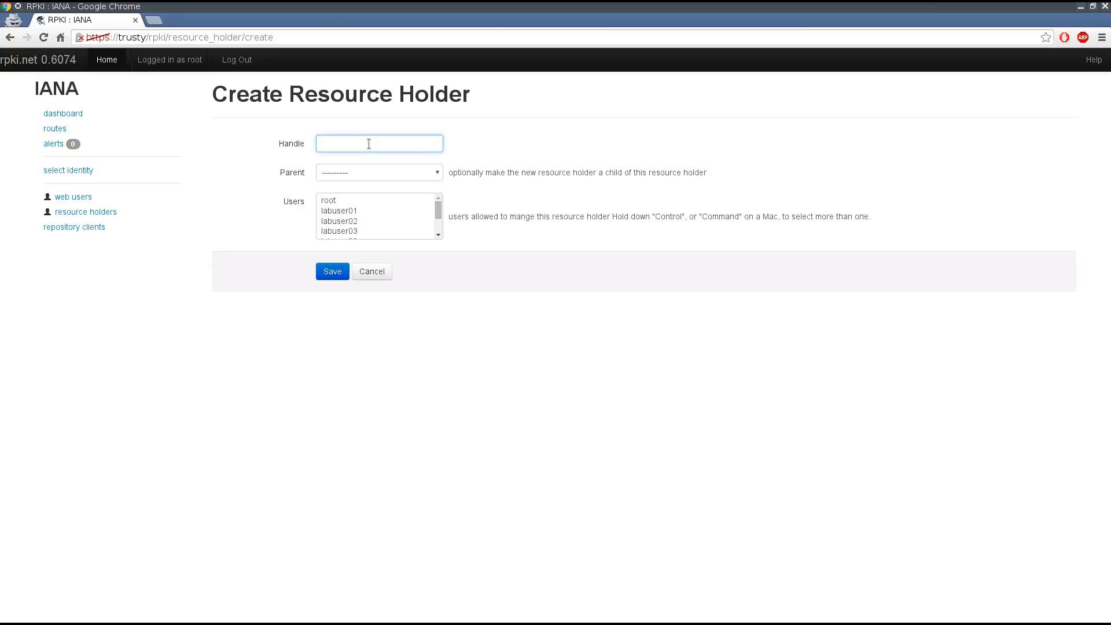
{"action": "type", "text": "labuser42"}
{"action": "left_click", "coordinate": [384, 176]}
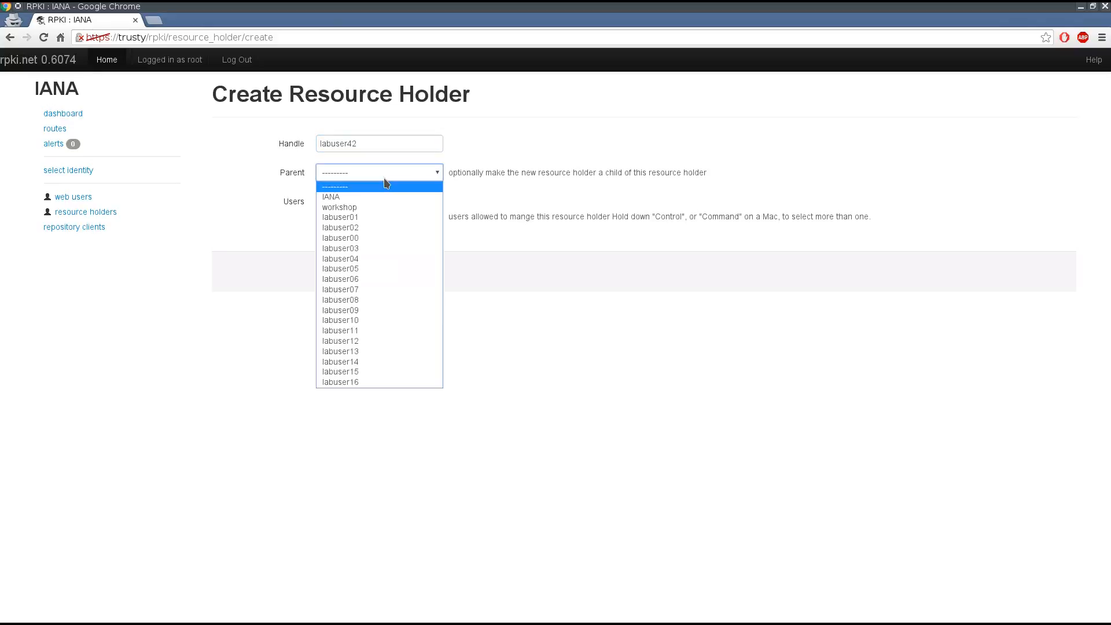
{"action": "left_click", "coordinate": [364, 207]}
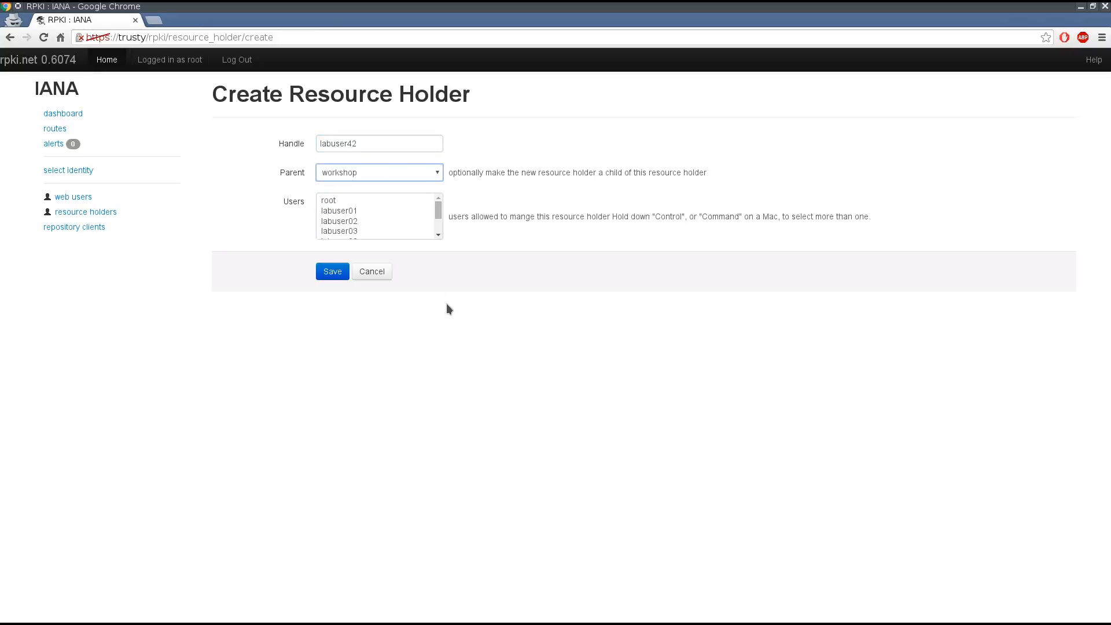
{"action": "left_click", "coordinate": [438, 207]}
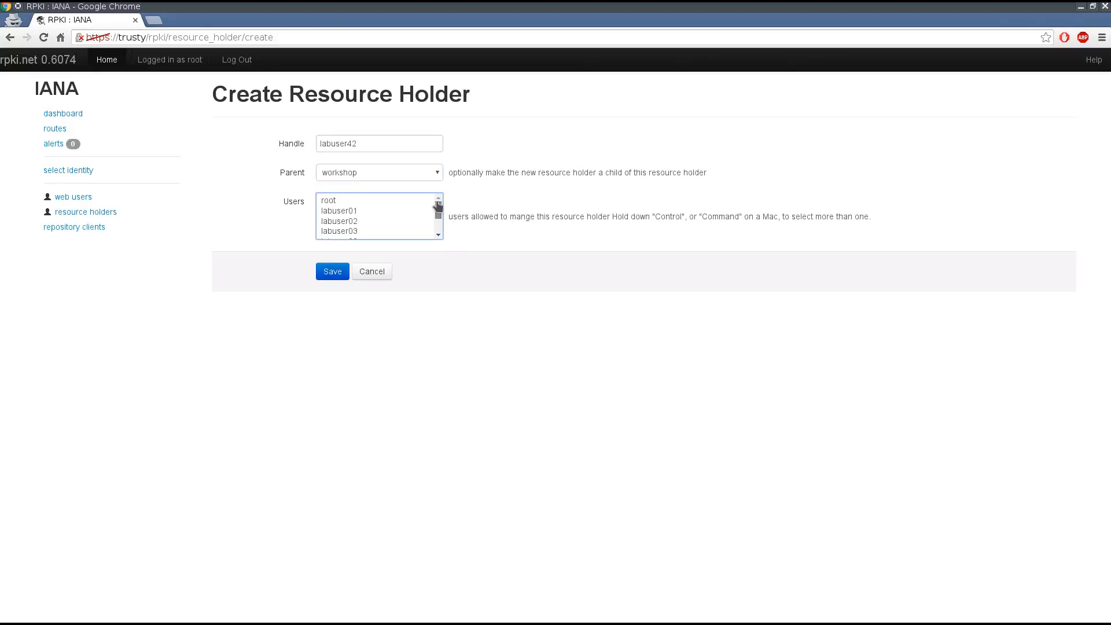
{"action": "mouse_move", "coordinate": [438, 207]}
{"action": "left_mouse_down"}
{"action": "mouse_move", "coordinate": [439, 219]}
{"action": "mouse_move", "coordinate": [441, 194]}
{"action": "left_mouse_up"}
{"action": "left_click", "coordinate": [331, 272]}
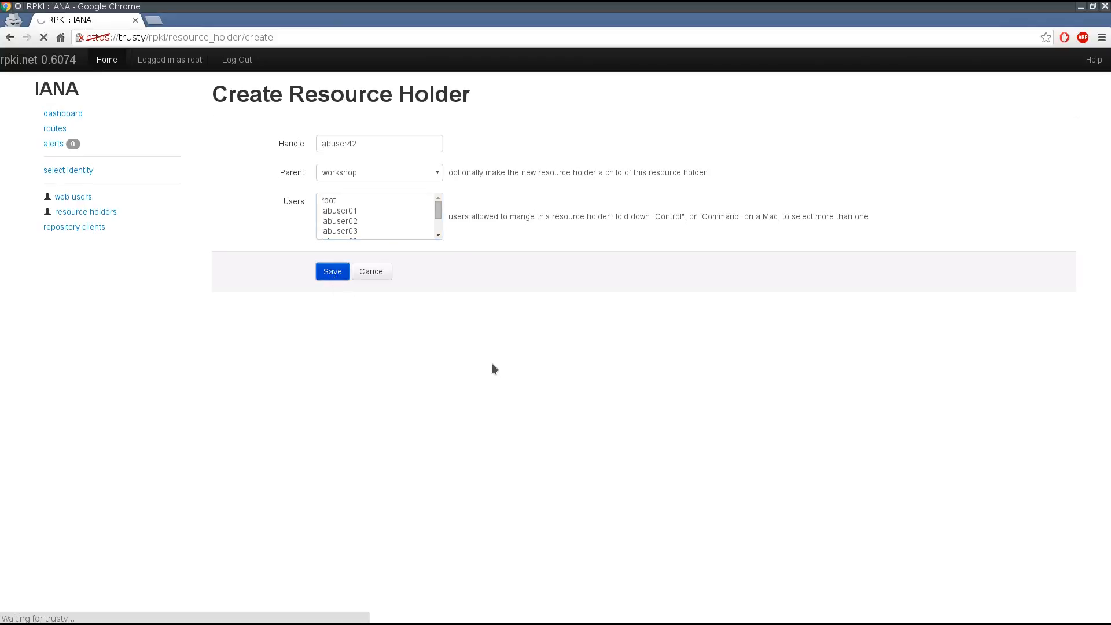
{"action": "scroll", "coordinate": [492, 363], "scroll_direction": "down", "scroll_amount": 3}
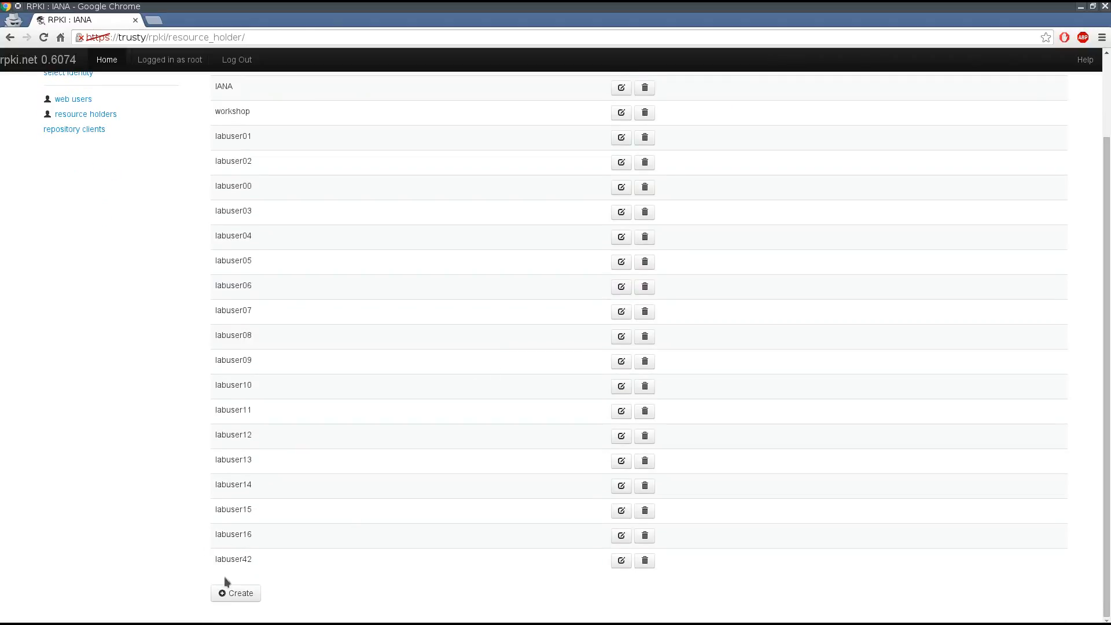
- Start a new web user account with the username labuser42 and fill in its e-mail address
{"action": "scroll", "coordinate": [454, 403], "scroll_direction": "up", "scroll_amount": 3}
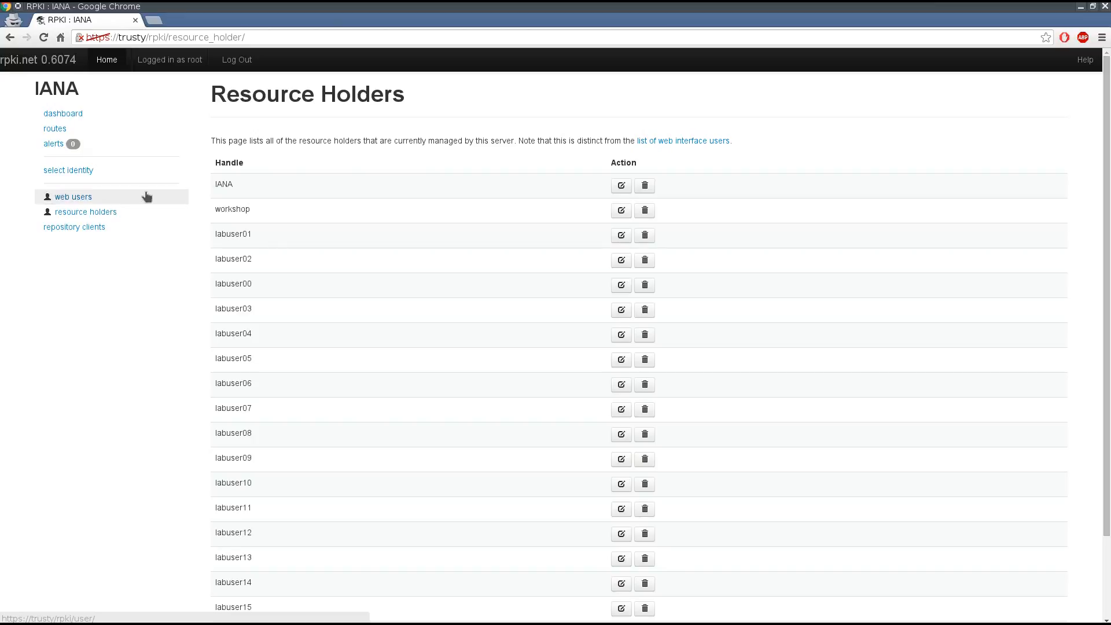
{"action": "left_click", "coordinate": [718, 142]}
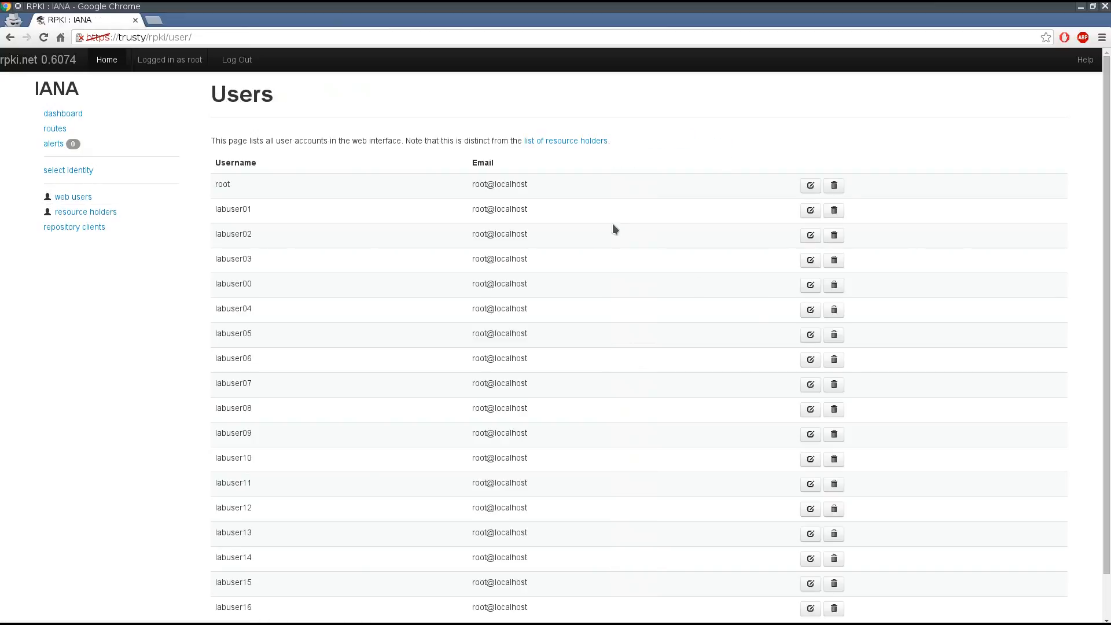
{"action": "scroll", "coordinate": [612, 224], "scroll_direction": "down", "scroll_amount": 2}
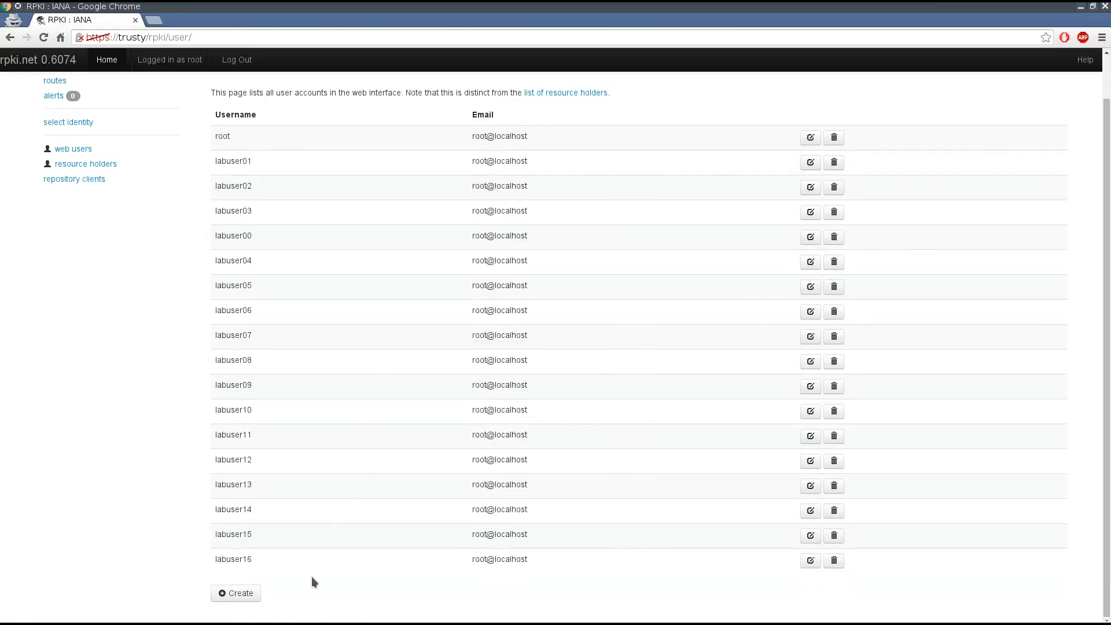
{"action": "left_click", "coordinate": [247, 594]}
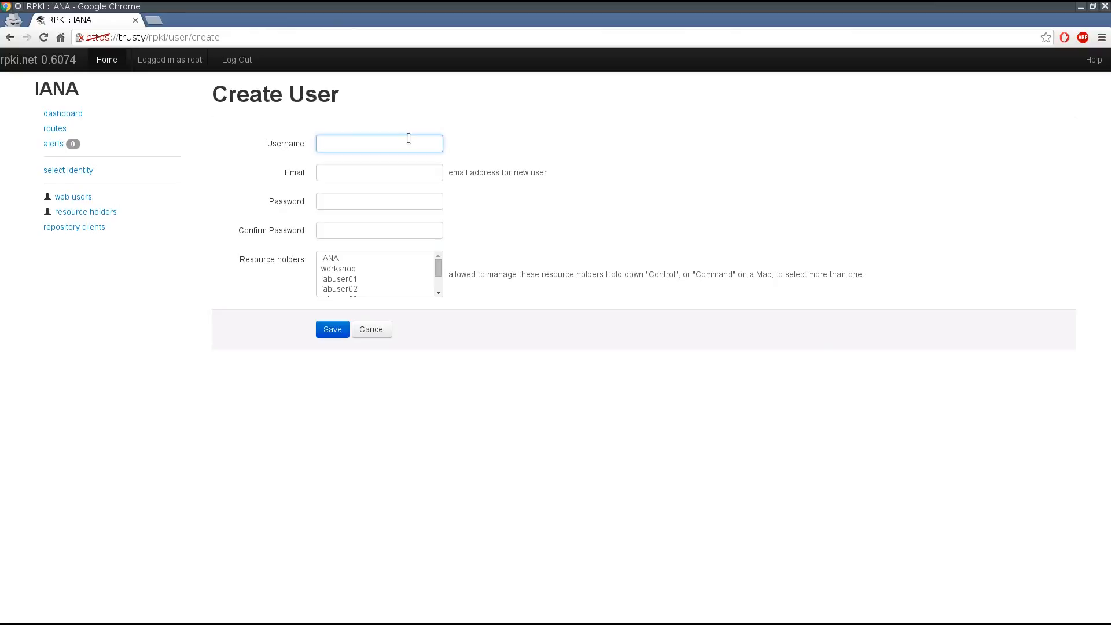
{"action": "type", "text": "labuser42"}
{"action": "key", "text": "Tab"}
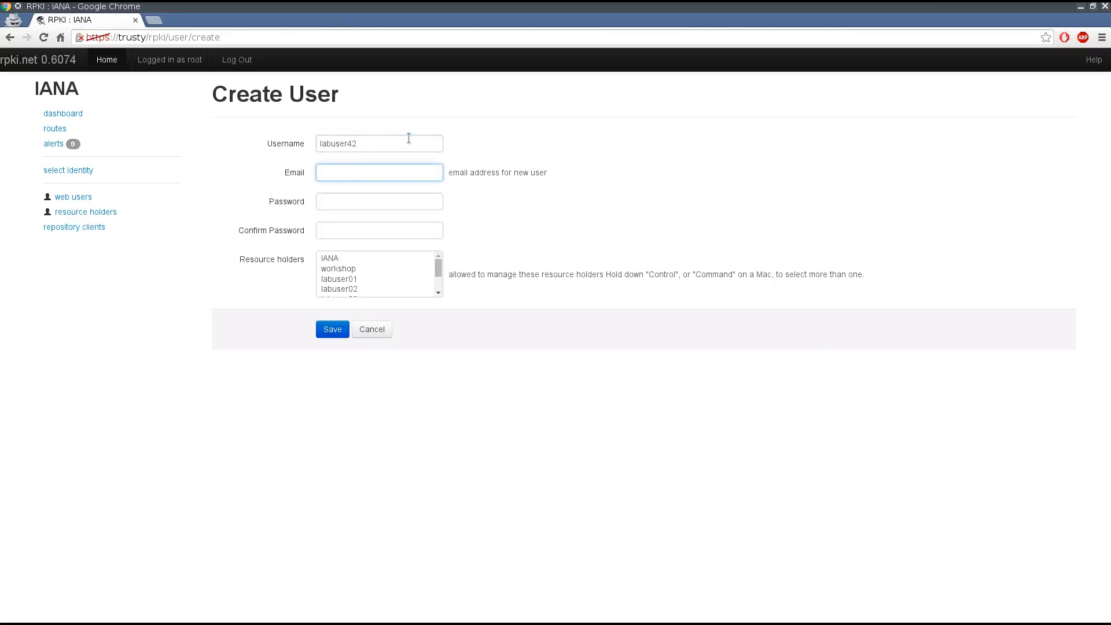
{"action": "type", "text": "root@loclah"}
{"action": "key", "text": "BackSpace"}
{"action": "key", "text": "BackSpace"}
{"action": "type", "text": "alhost"}
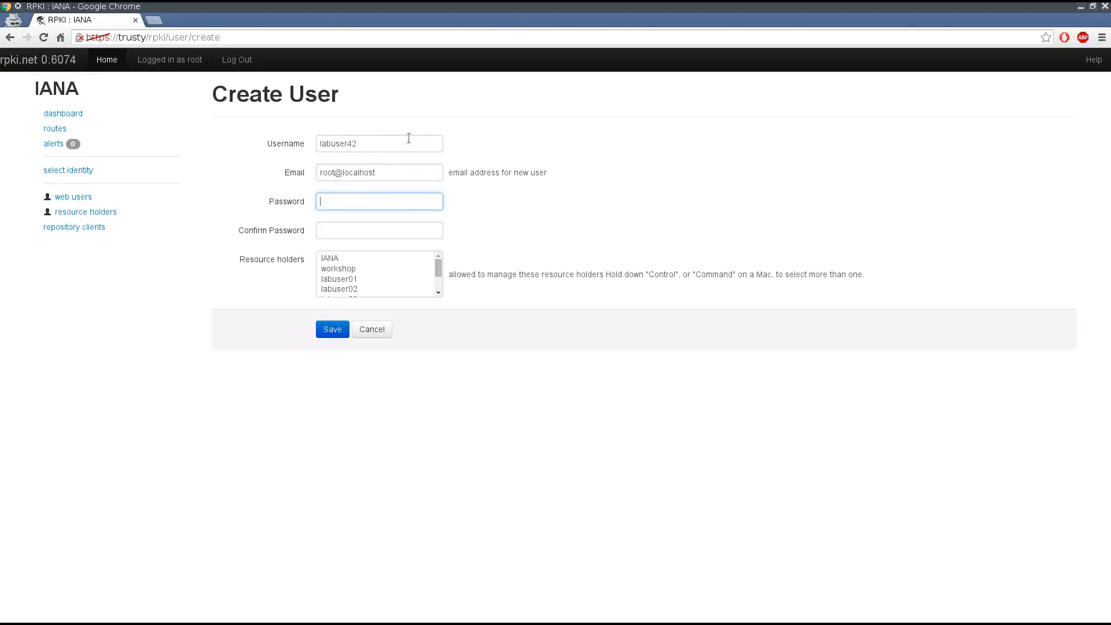
{"action": "type", "text": "•••••••••"}
- Enter the account password for the new user and repeat it in the confirmation field
{"action": "key", "text": "Tab"}
{"action": "type", "text": "•••••••••"}
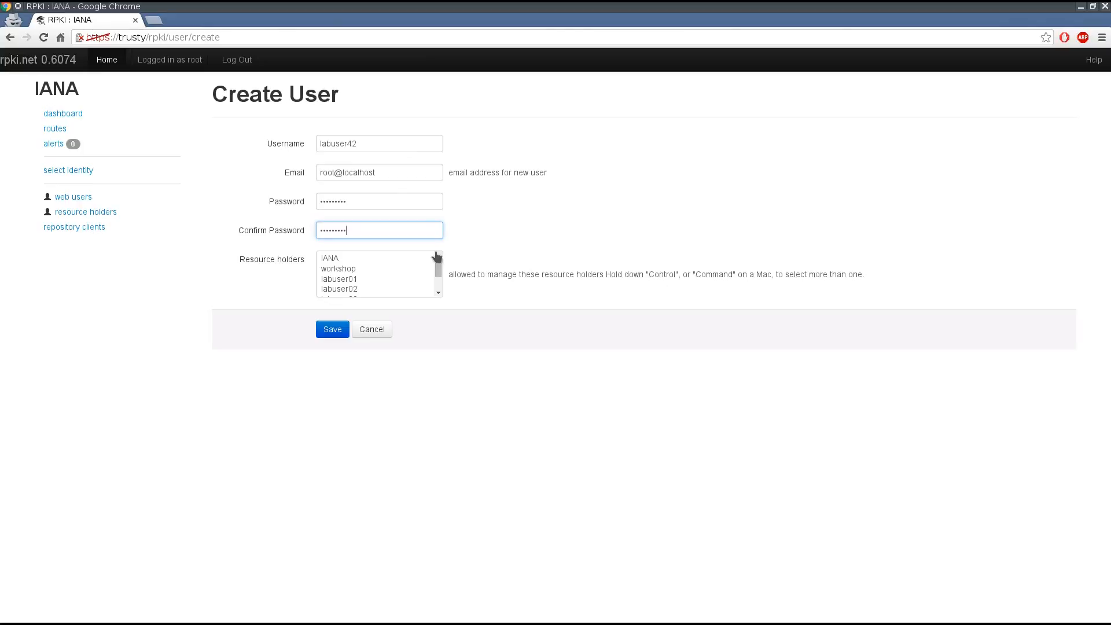
- Allow the new user to manage the labuser42 resource holder and save the account
{"action": "key", "text": "Tab"}
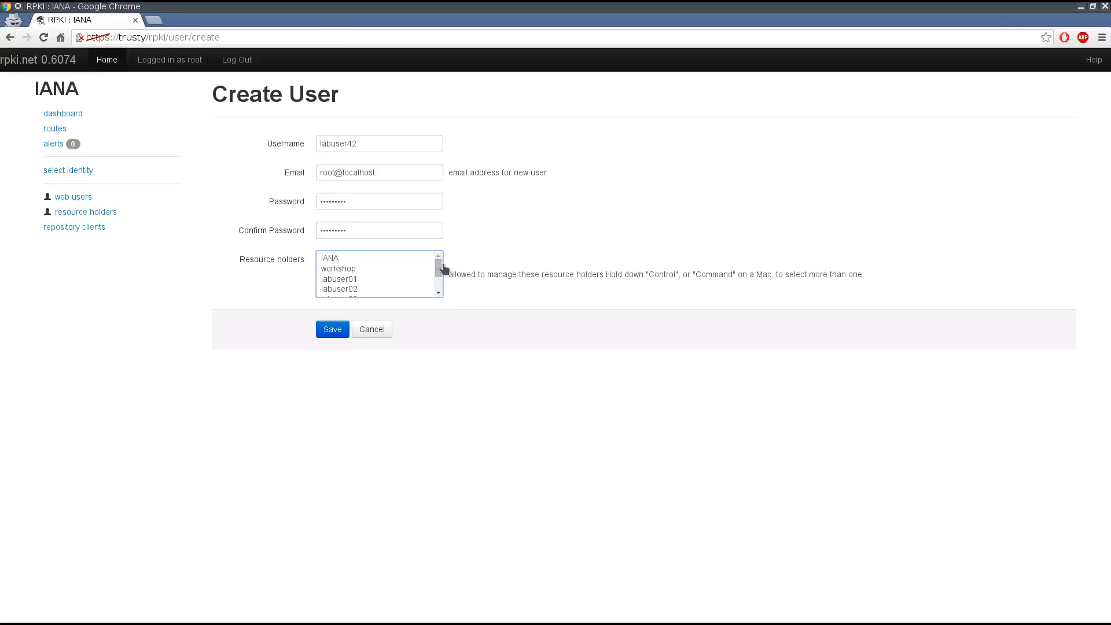
{"action": "left_click_drag", "start_coordinate": [438, 268], "coordinate": [439, 289]}
{"action": "left_click", "coordinate": [344, 290]}
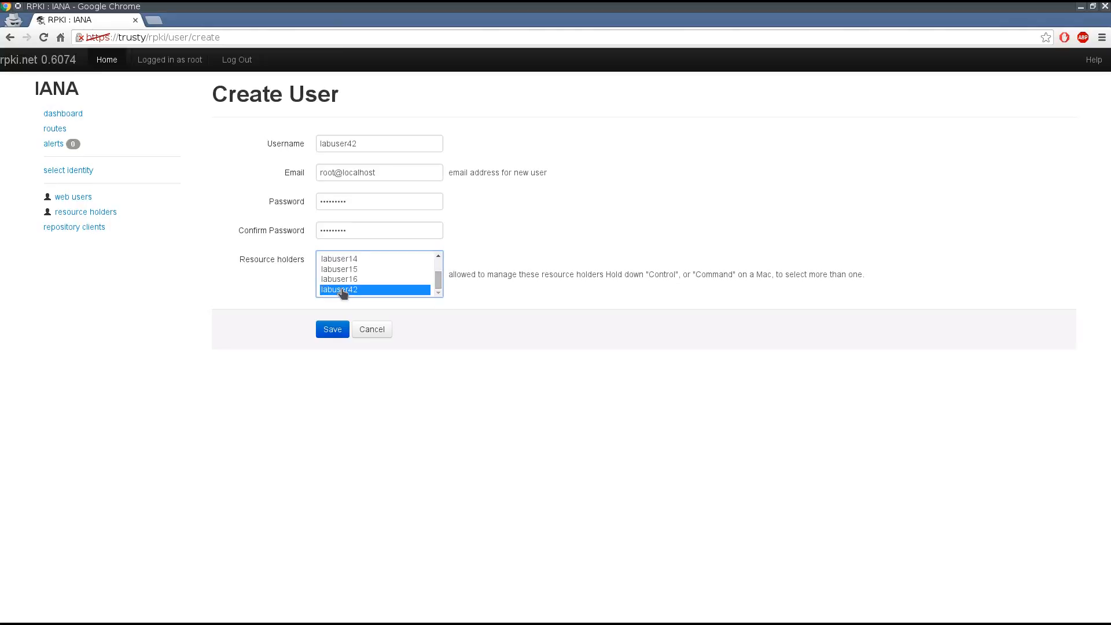
{"action": "left_click", "coordinate": [341, 329]}
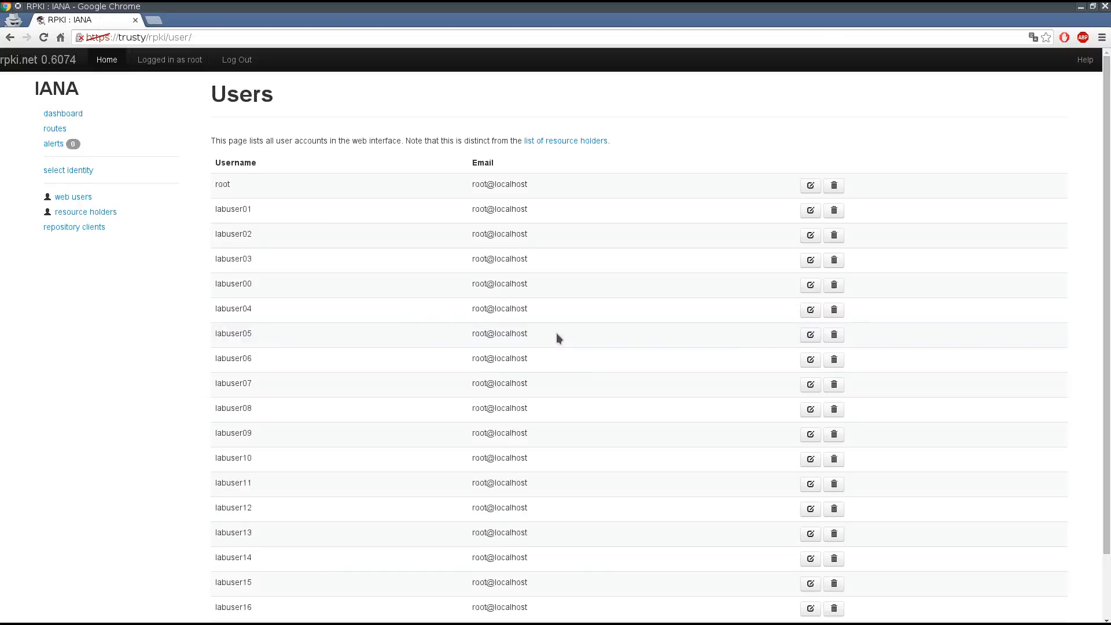
{"action": "scroll", "coordinate": [556, 332], "scroll_direction": "down", "scroll_amount": 3}
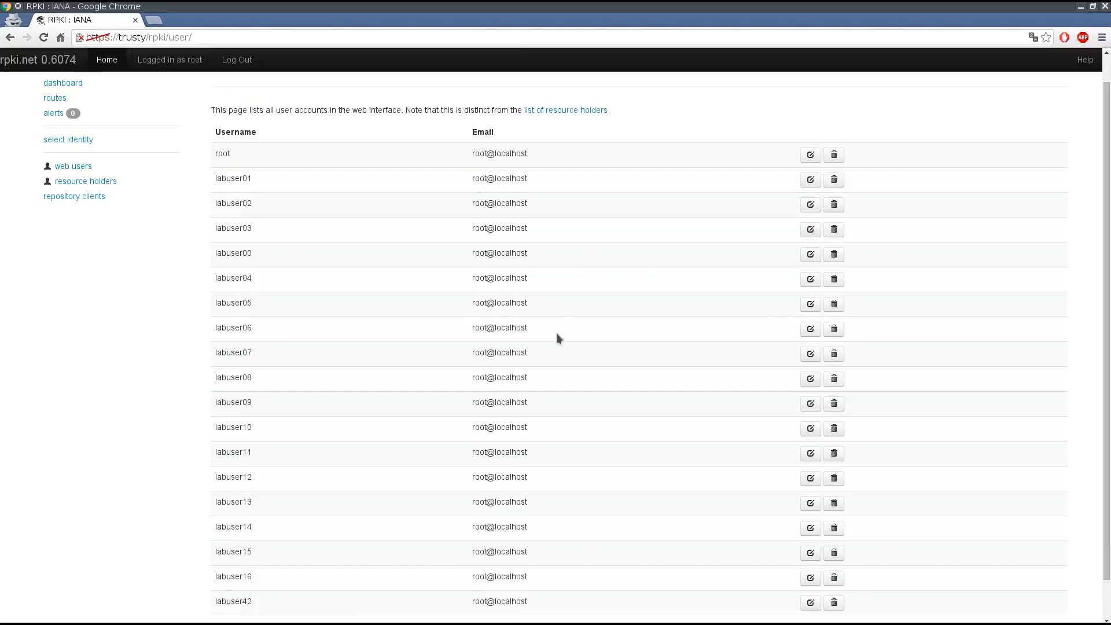
{"action": "scroll", "coordinate": [556, 334], "scroll_direction": "up", "scroll_amount": 1}
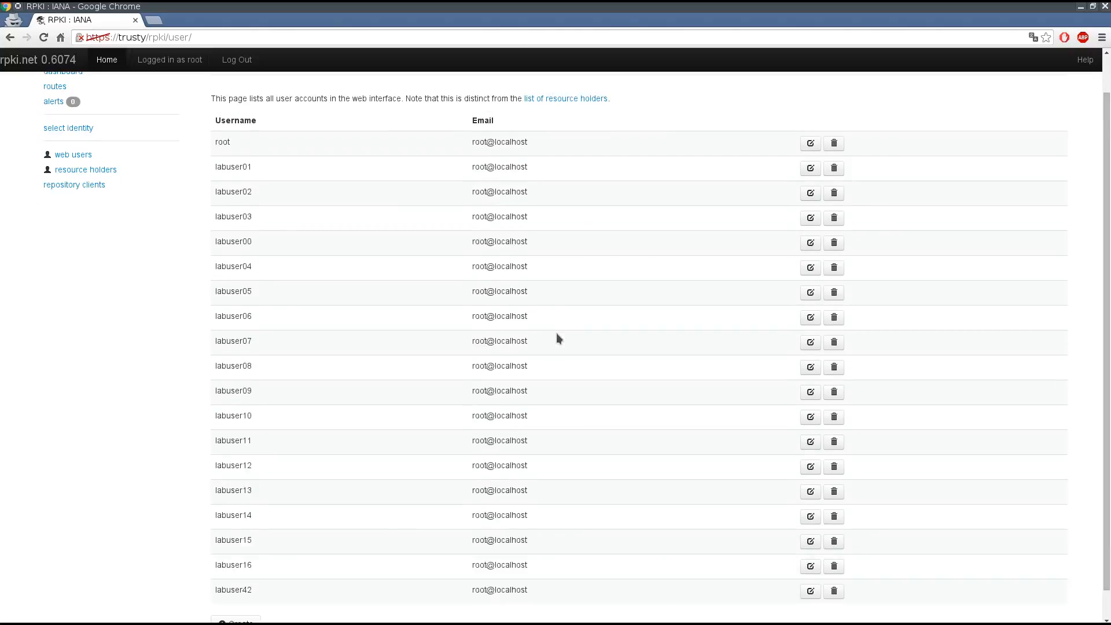
- Select the IANA identity and open the details of its child workshop
{"action": "scroll", "coordinate": [556, 334], "scroll_direction": "up", "scroll_amount": 1}
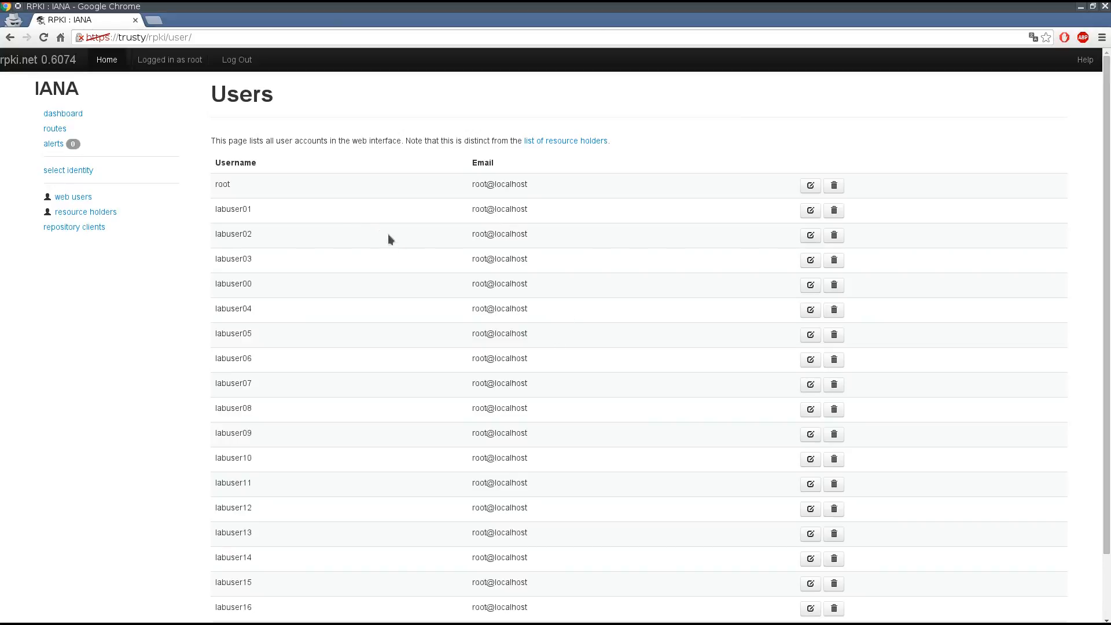
{"action": "left_click", "coordinate": [68, 171]}
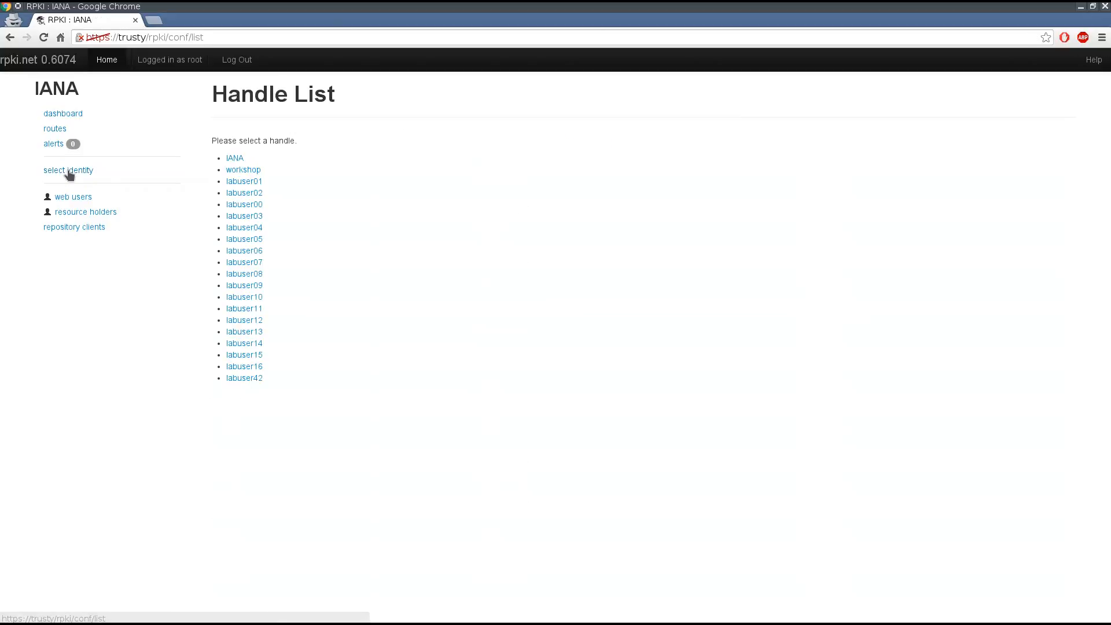
{"action": "left_click", "coordinate": [234, 159]}
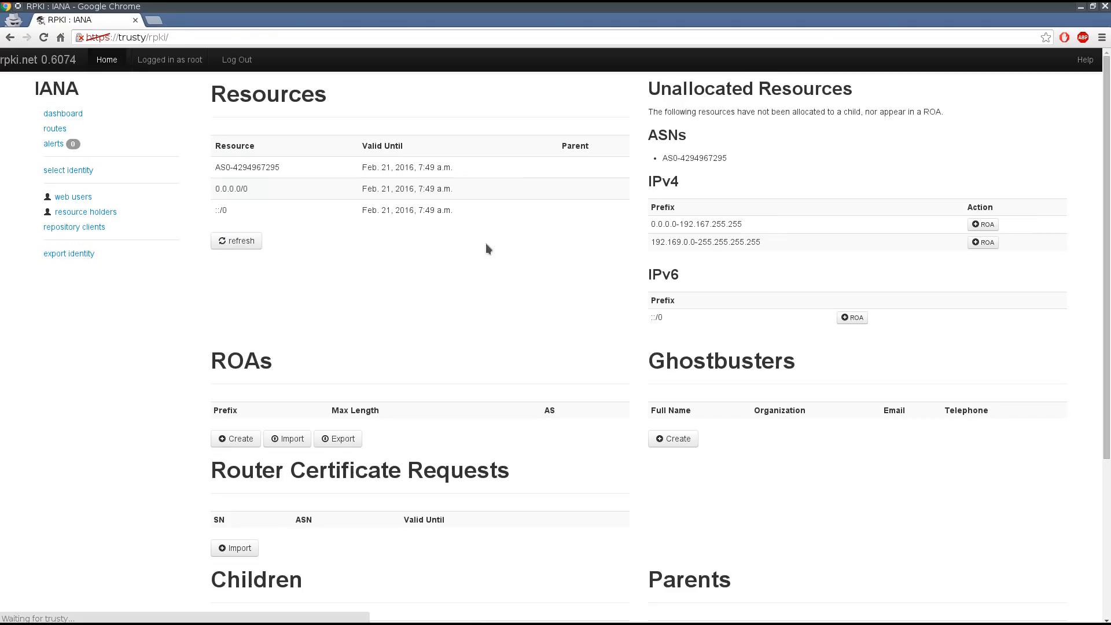
{"action": "scroll", "coordinate": [397, 306], "scroll_direction": "down", "scroll_amount": 2}
{"action": "scroll", "coordinate": [397, 307], "scroll_direction": "down", "scroll_amount": 2}
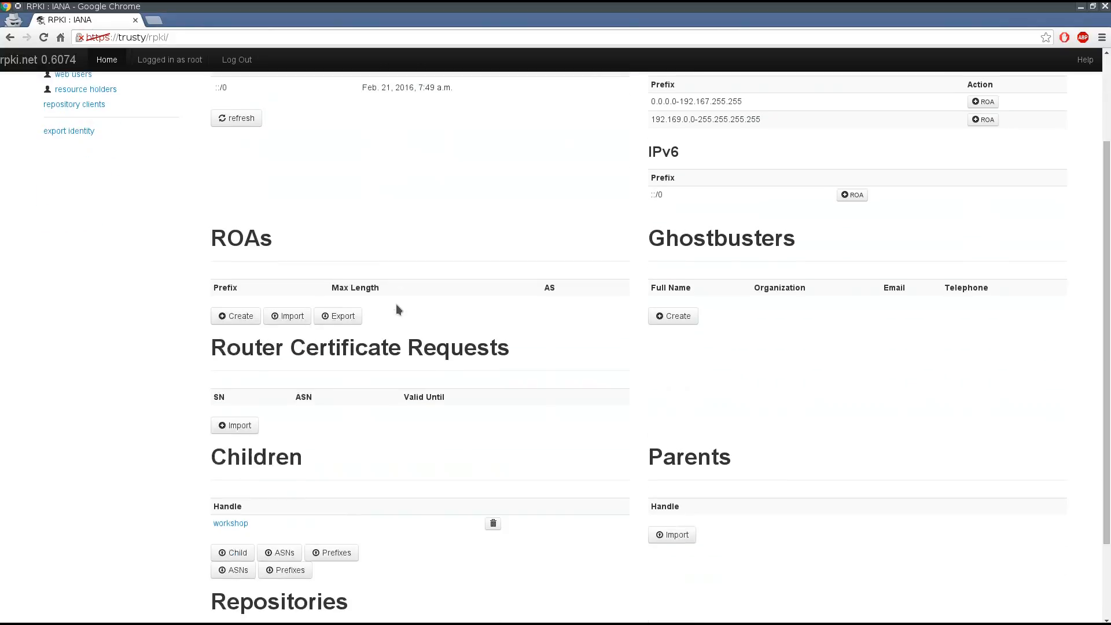
{"action": "scroll", "coordinate": [397, 306], "scroll_direction": "down", "scroll_amount": 2}
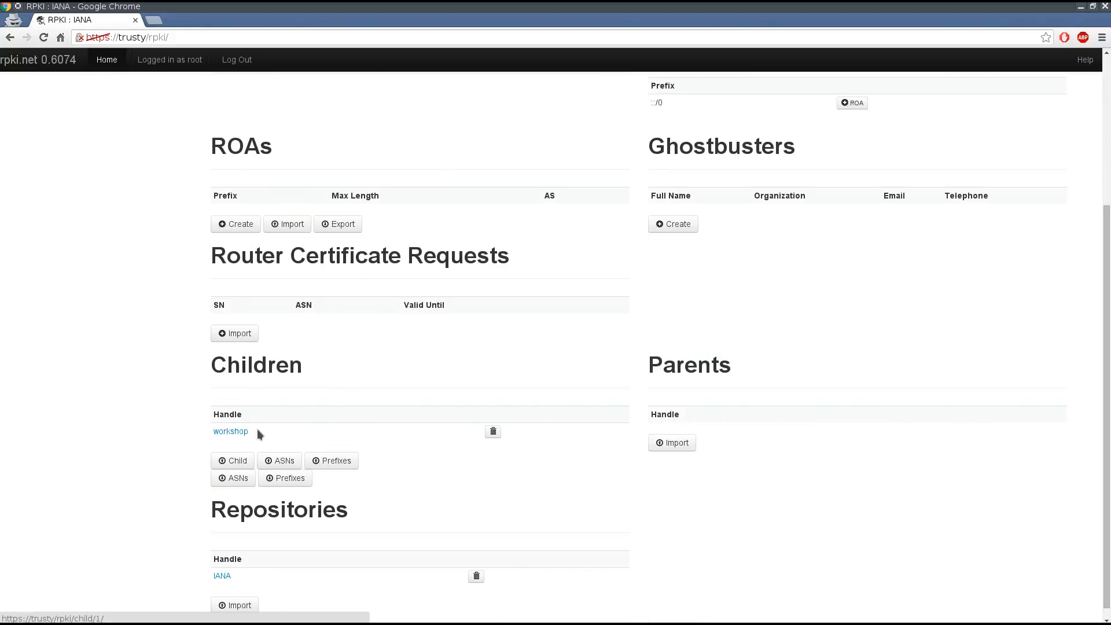
{"action": "left_click", "coordinate": [241, 431]}
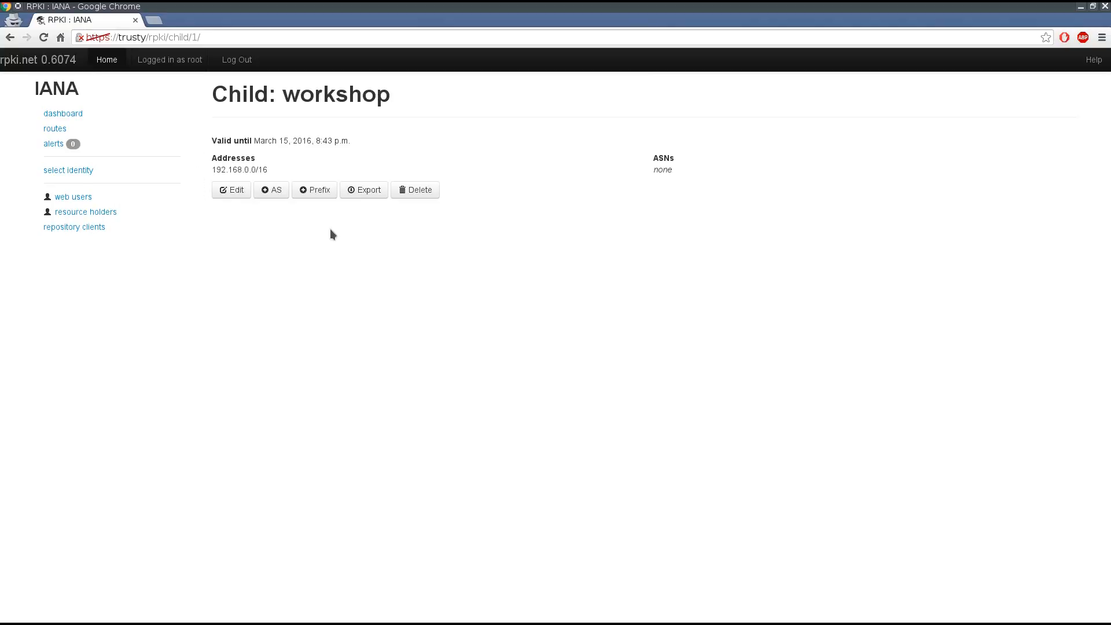
- Add the address prefix 10.0.0.0/8 to the child workshop and save it
{"action": "left_click", "coordinate": [315, 190]}
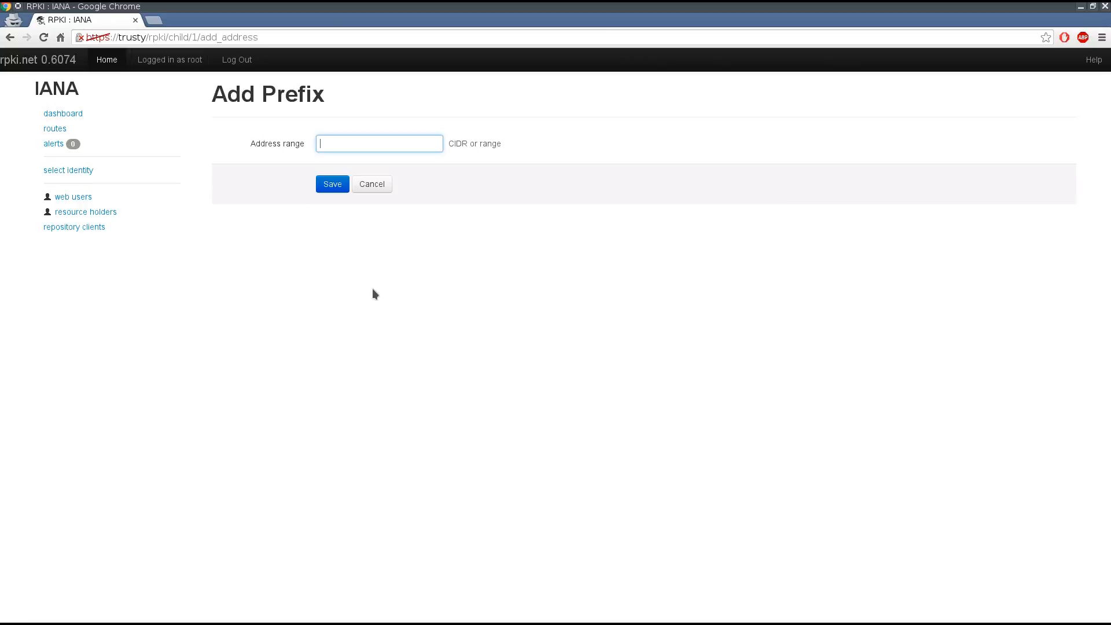
{"action": "type", "text": "10"}
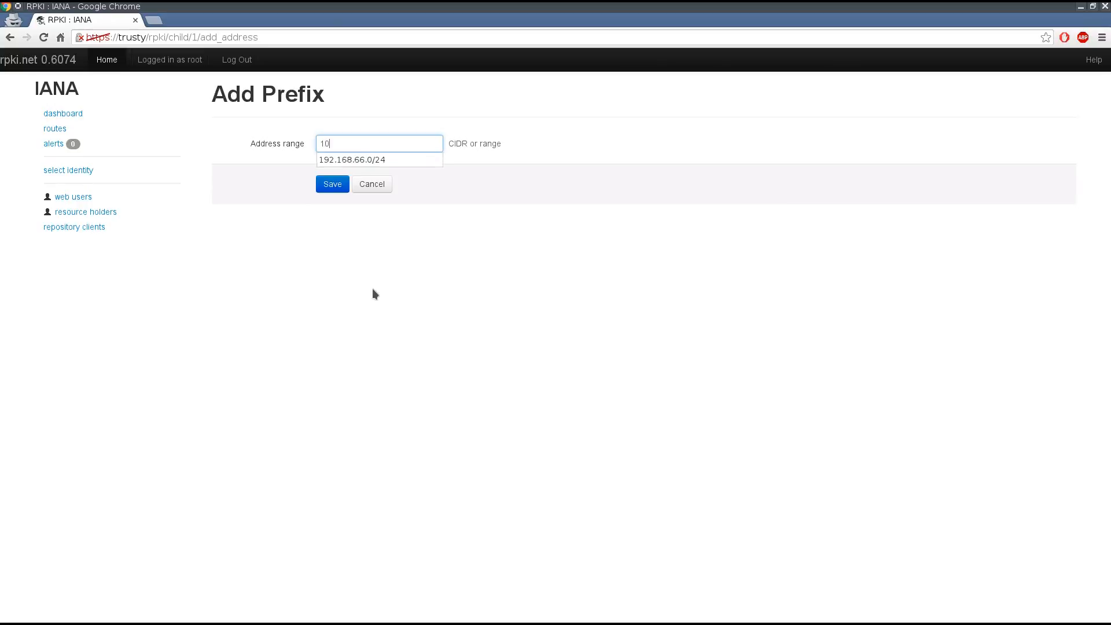
{"action": "type", "text": ".0.0.0/"}
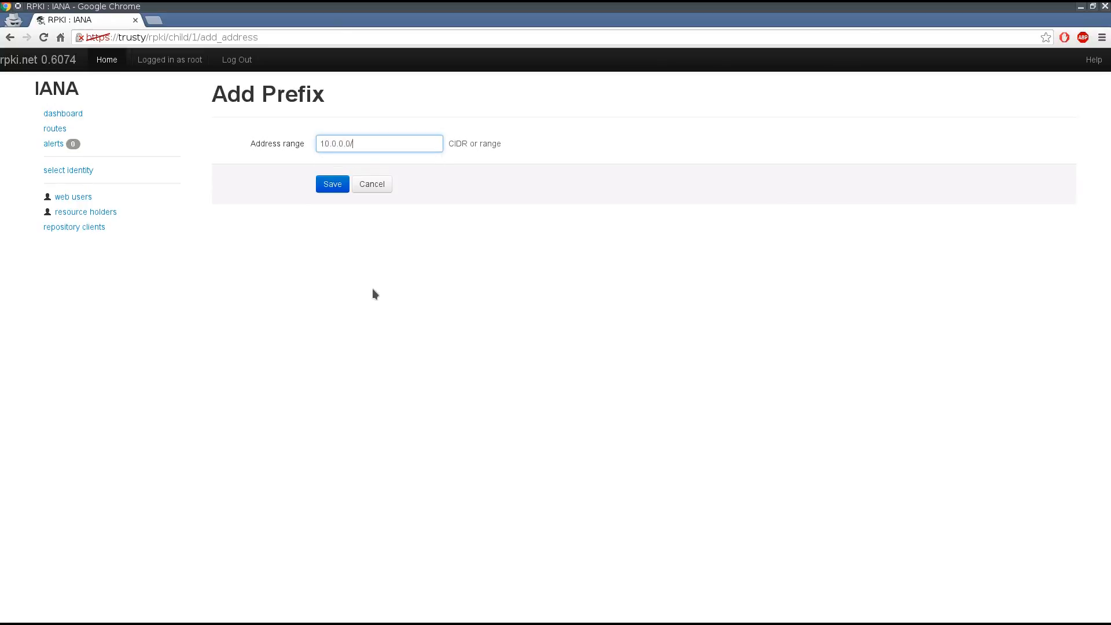
{"action": "type", "text": "8"}
{"action": "left_click", "coordinate": [330, 190]}
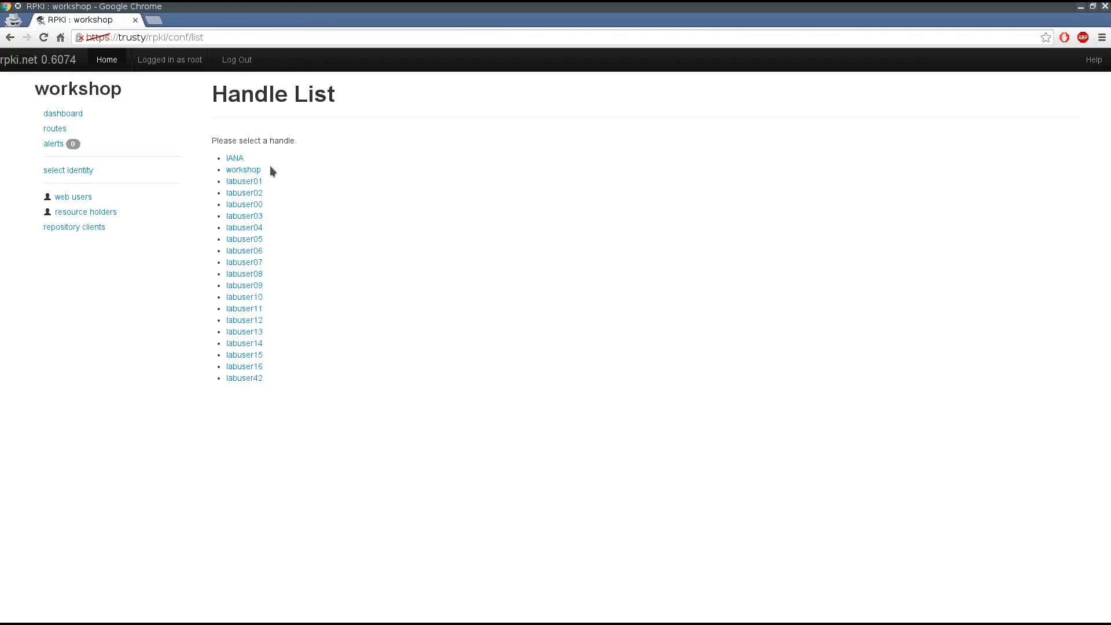
- Select the workshop identity and open the details of its child labuser42
{"action": "left_click", "coordinate": [254, 170]}
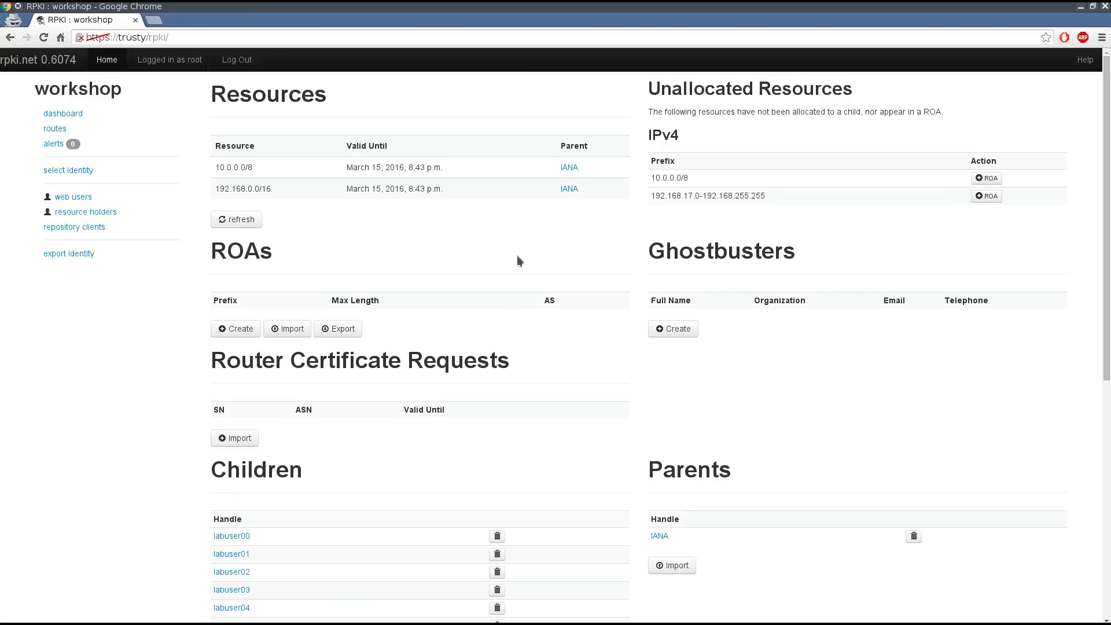
{"action": "scroll", "coordinate": [527, 255], "scroll_direction": "down", "scroll_amount": 7}
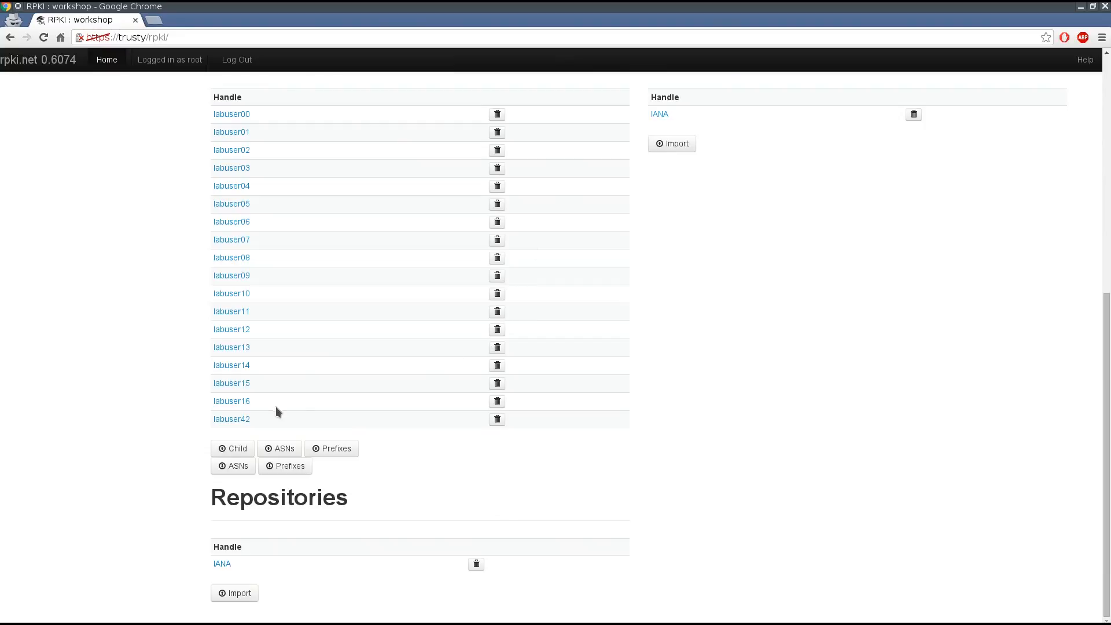
{"action": "left_click", "coordinate": [237, 420]}
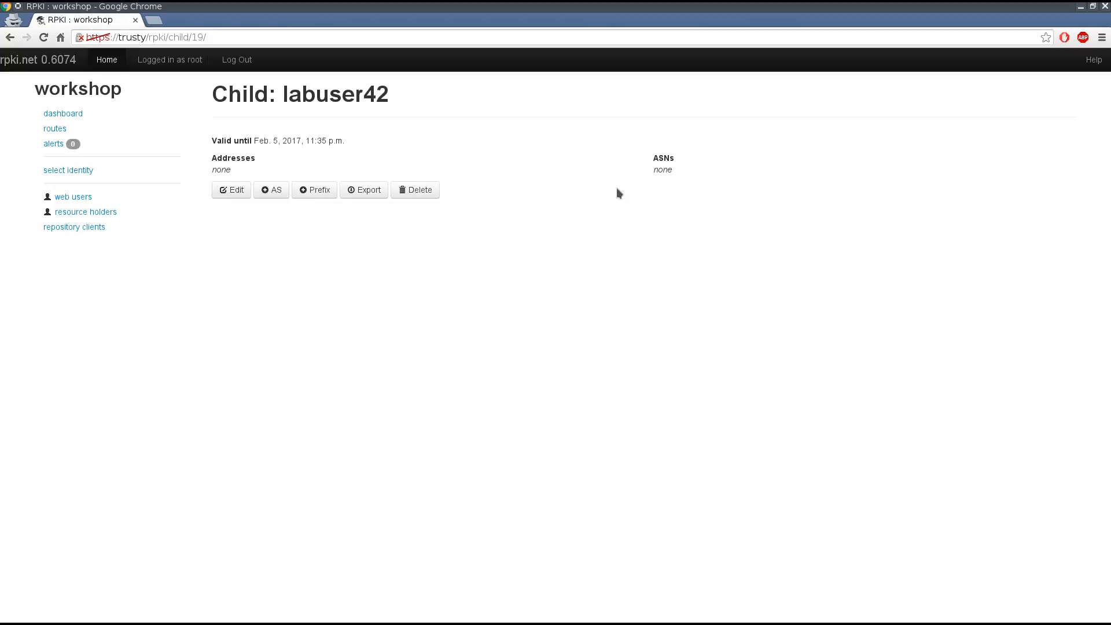
- Add the address prefix 10.0.0.0/9 to the child labuser42 and save it
{"action": "left_click", "coordinate": [313, 196]}
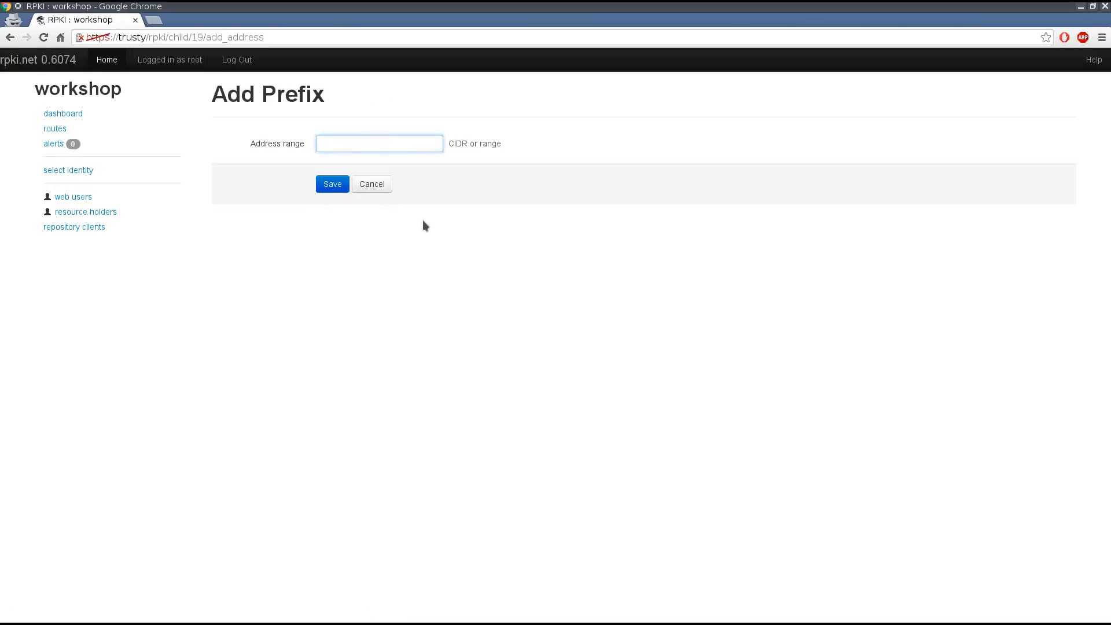
{"action": "type", "text": "10.0.0.0/9"}
{"action": "left_click", "coordinate": [337, 185]}
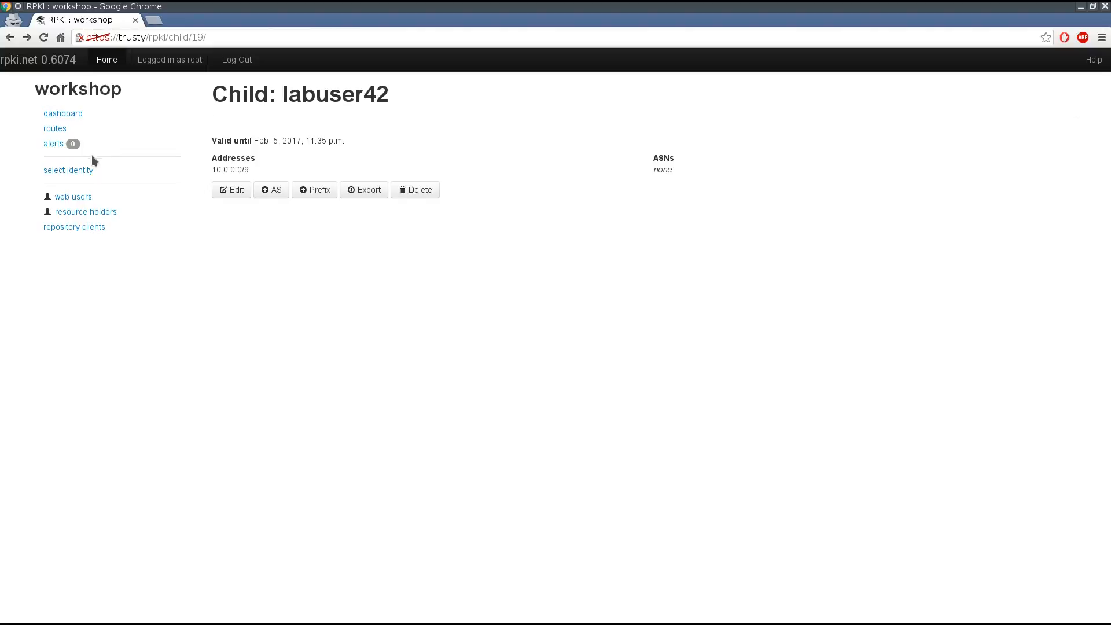
- Switch to the labuser42 identity and refresh its list of resources
{"action": "left_click", "coordinate": [78, 174]}
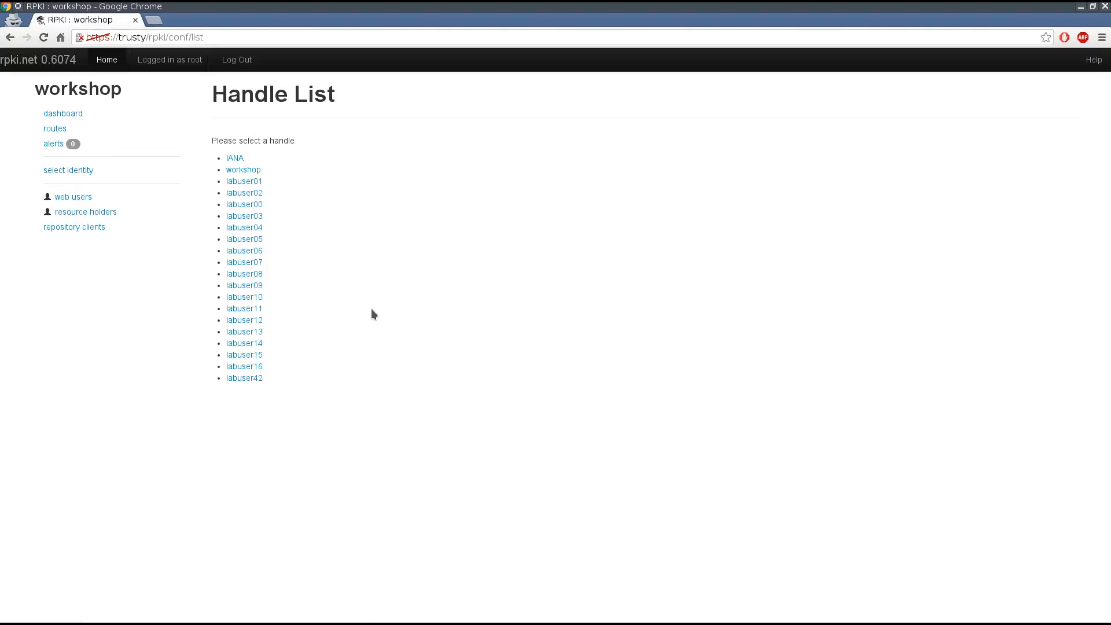
{"action": "left_click", "coordinate": [255, 378]}
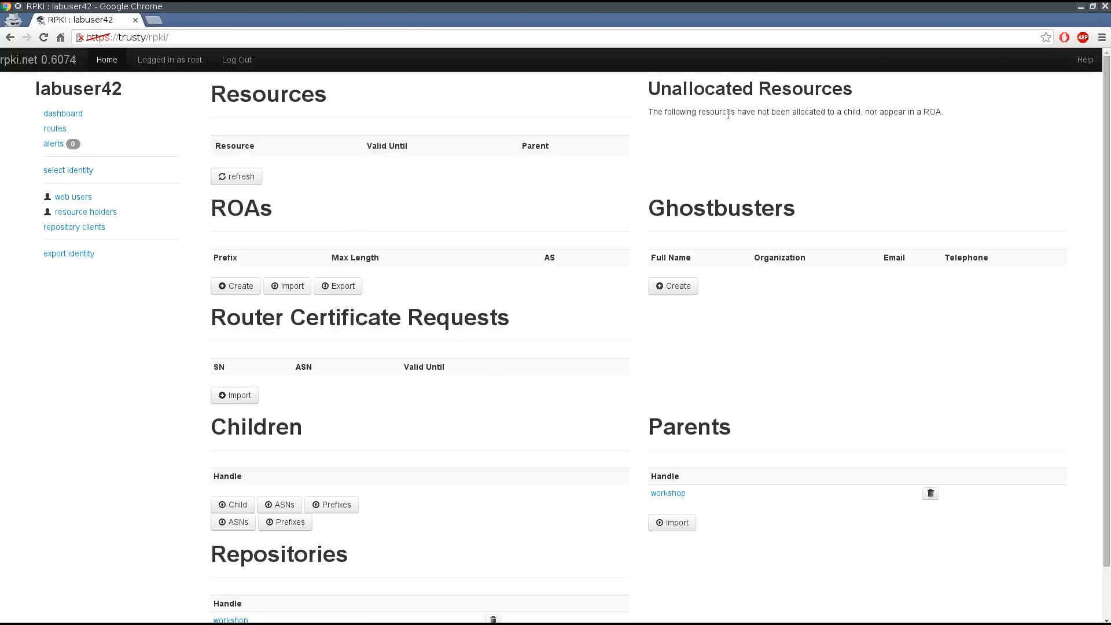
{"action": "left_click", "coordinate": [235, 175]}
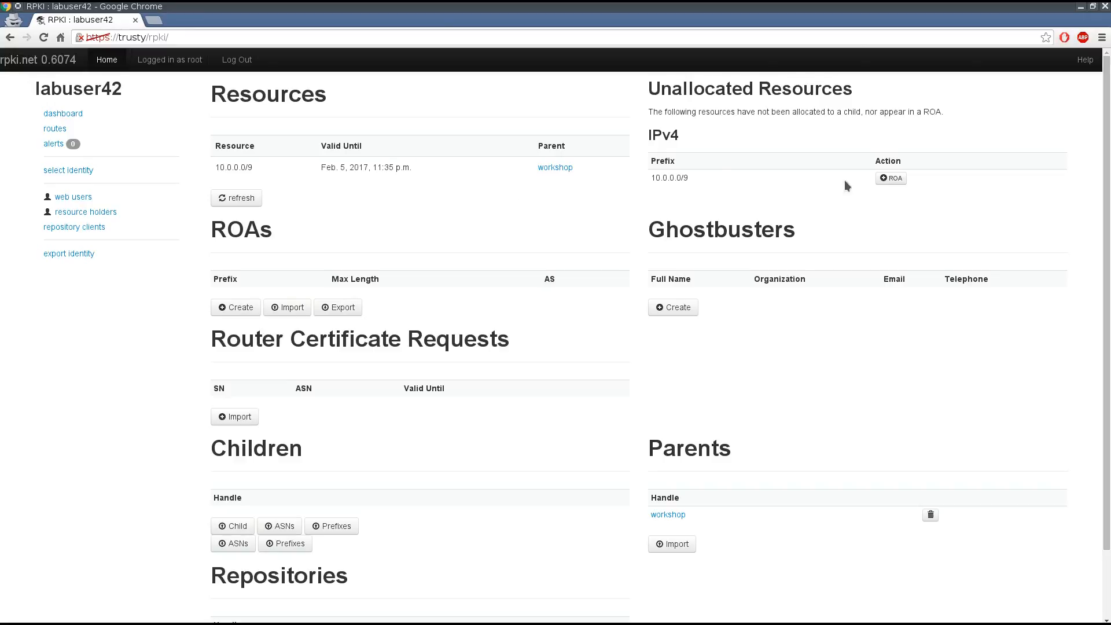
- Try to create a ROA for the prefix 10.0.0.0/9 with maximum length 9 and ASN 65534
{"action": "left_click", "coordinate": [901, 180]}
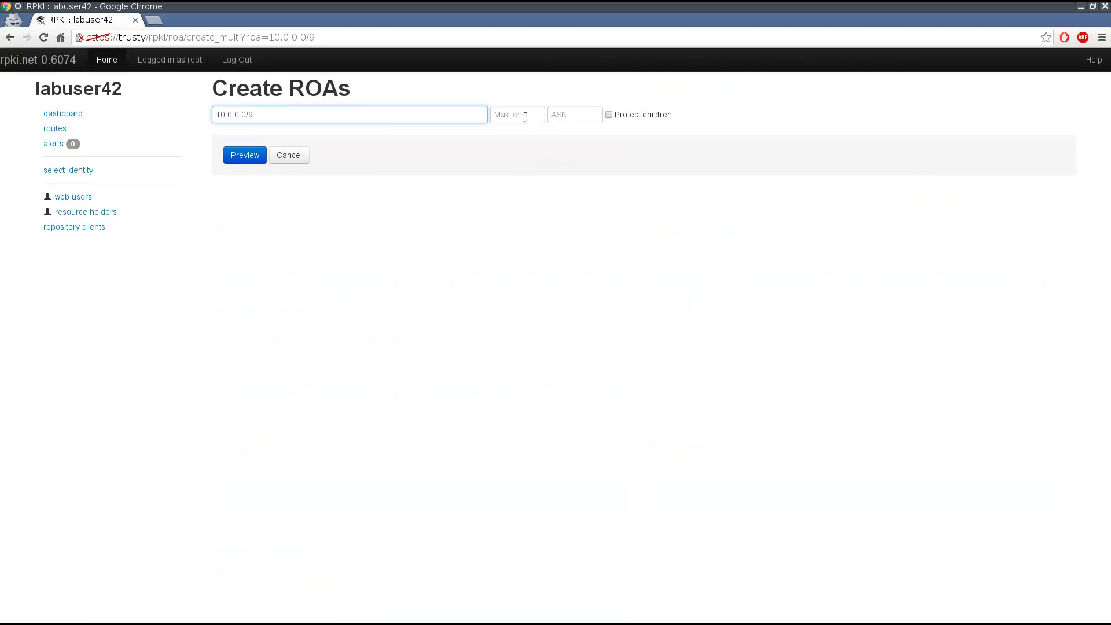
{"action": "left_click", "coordinate": [524, 116]}
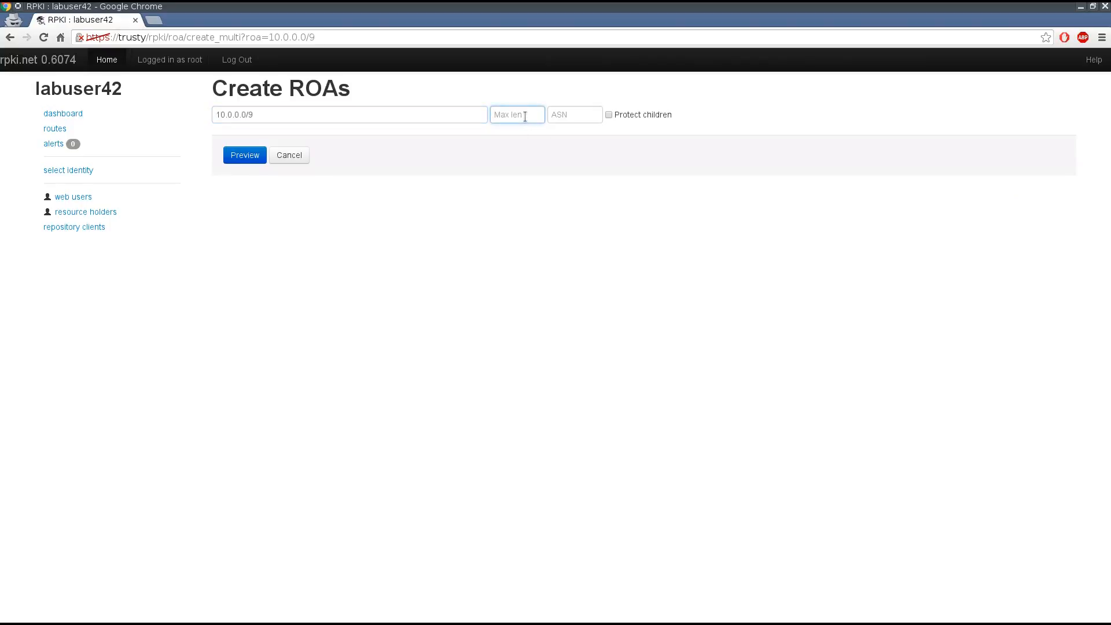
{"action": "type", "text": "9"}
{"action": "key", "text": "Tab"}
{"action": "type", "text": "6"}
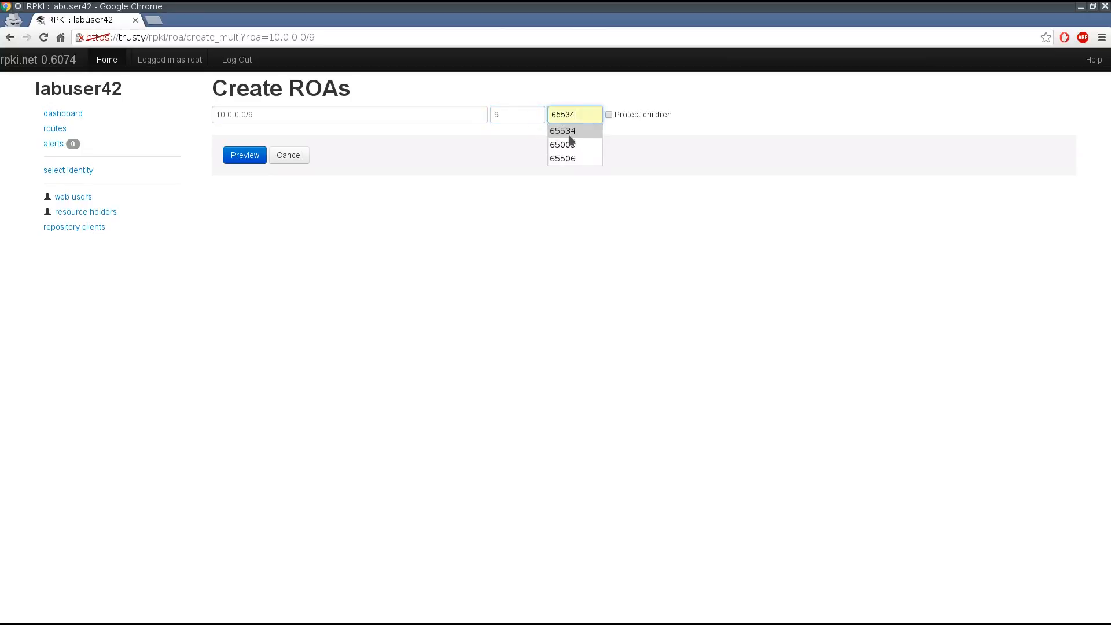
{"action": "left_click", "coordinate": [244, 154]}
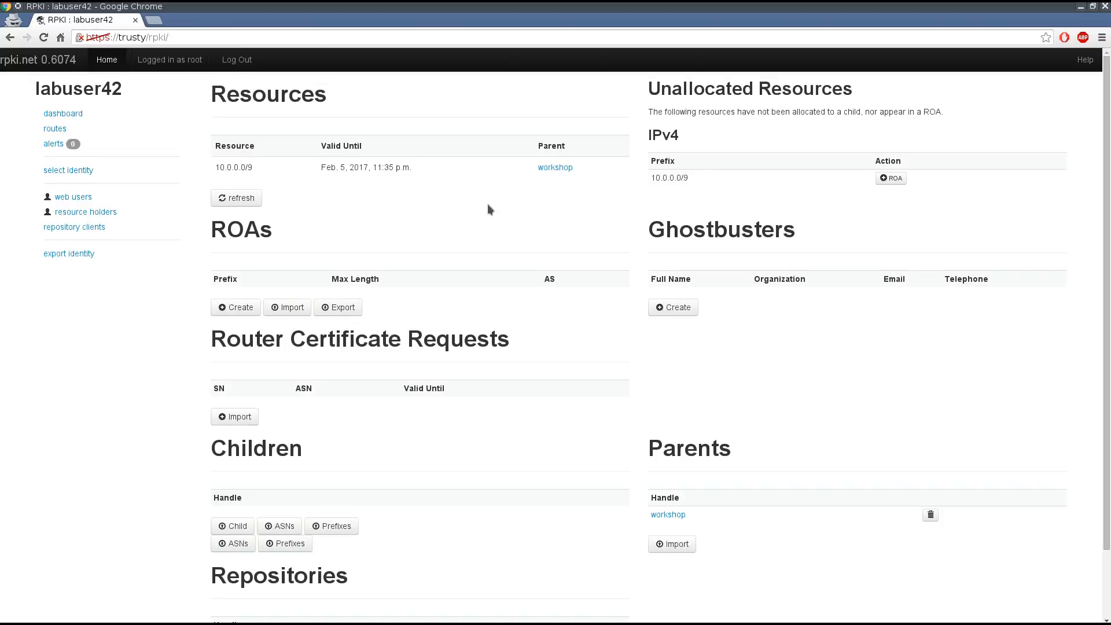
- Open the list of handles for choosing another identity
{"action": "left_click", "coordinate": [81, 171]}
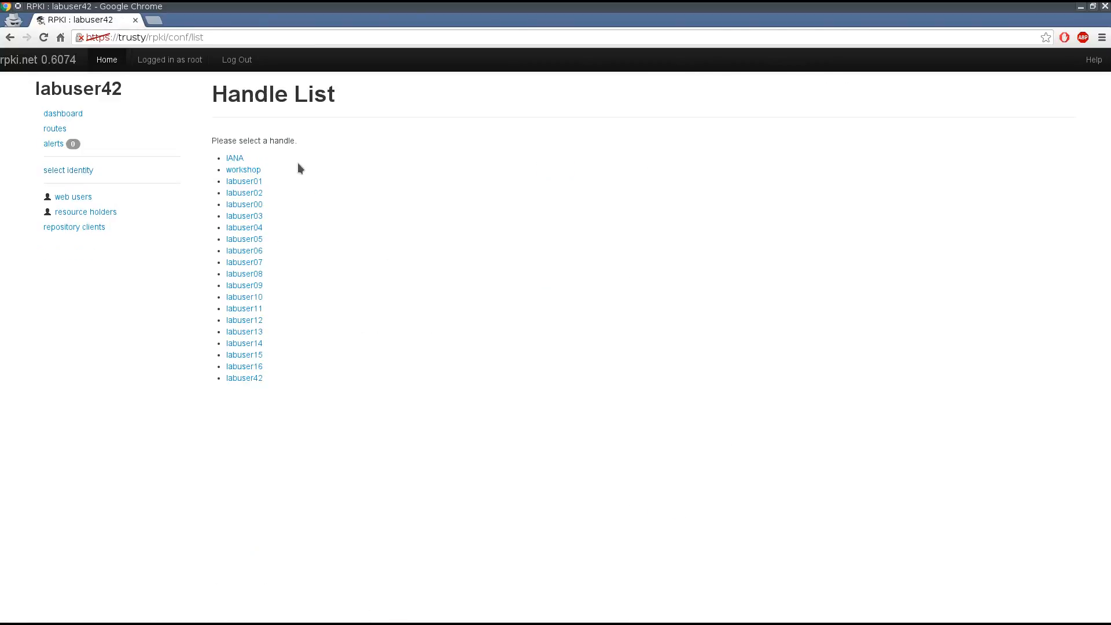